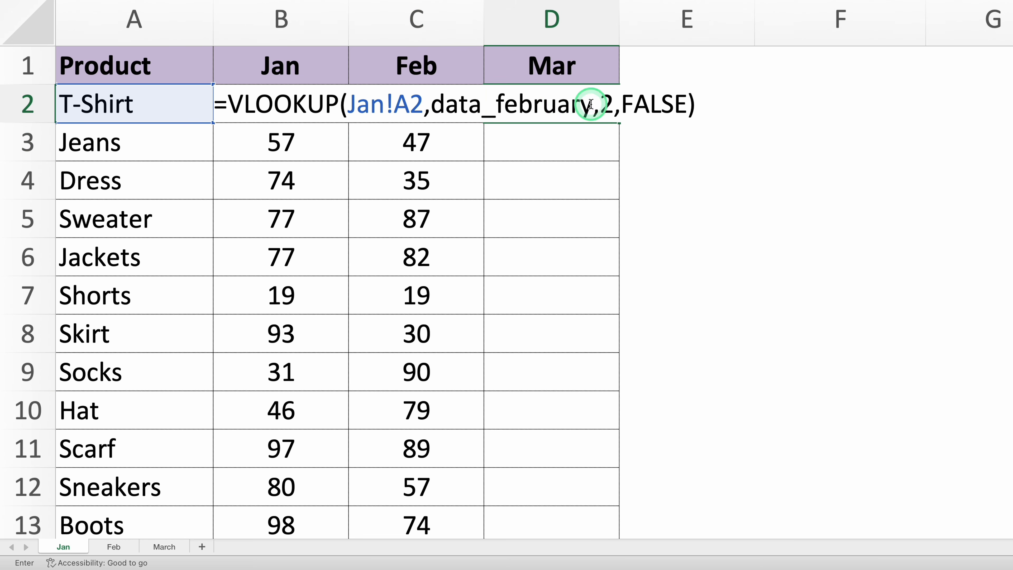
Step: Confirm the VLOOKUP formula for T-Shirt in the Mar column and fill it down the column
key("Return")
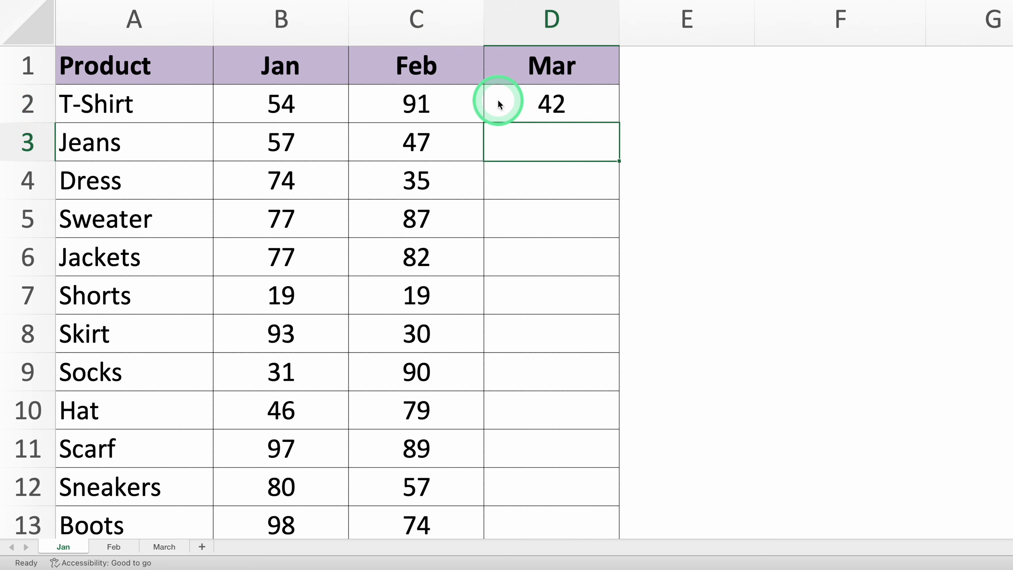
left_click(500, 102)
double_click(618, 122)
left_click(609, 194)
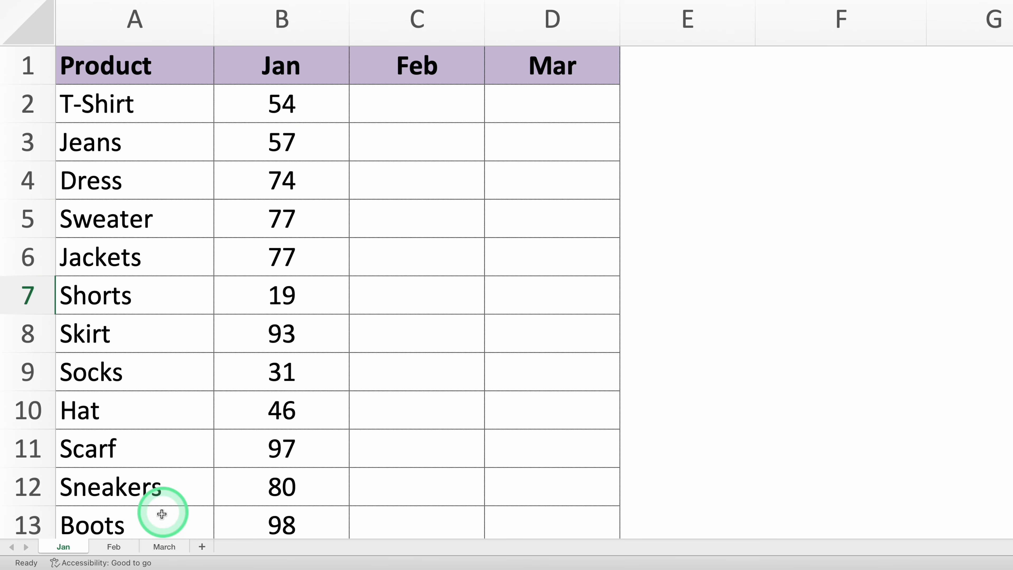
Step: Check the Feb and March sheets, and copy the T-Shirt sales value from Feb into cell C2 of the Jan sheet
left_click(122, 547)
left_click(166, 547)
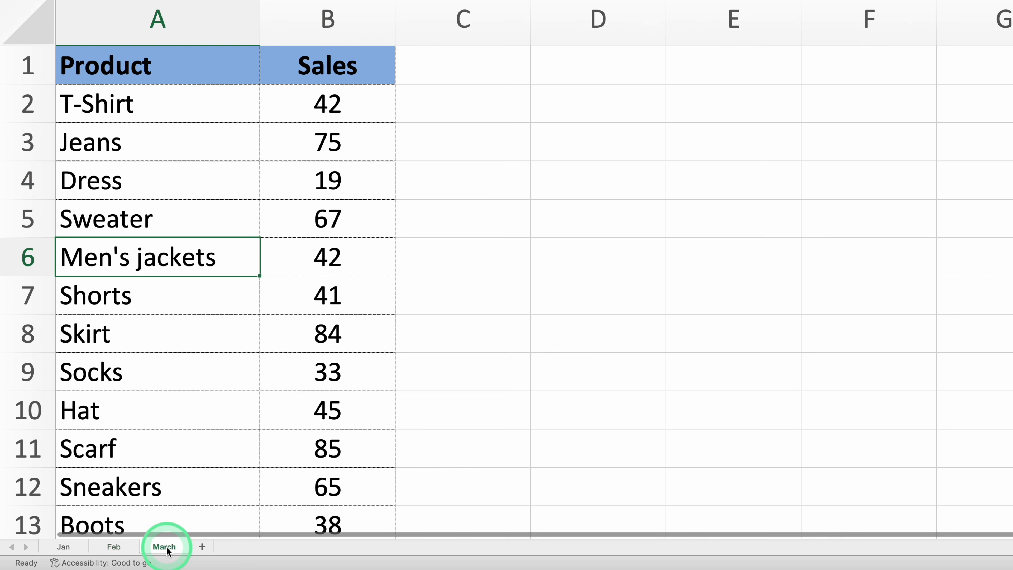
left_click(101, 546)
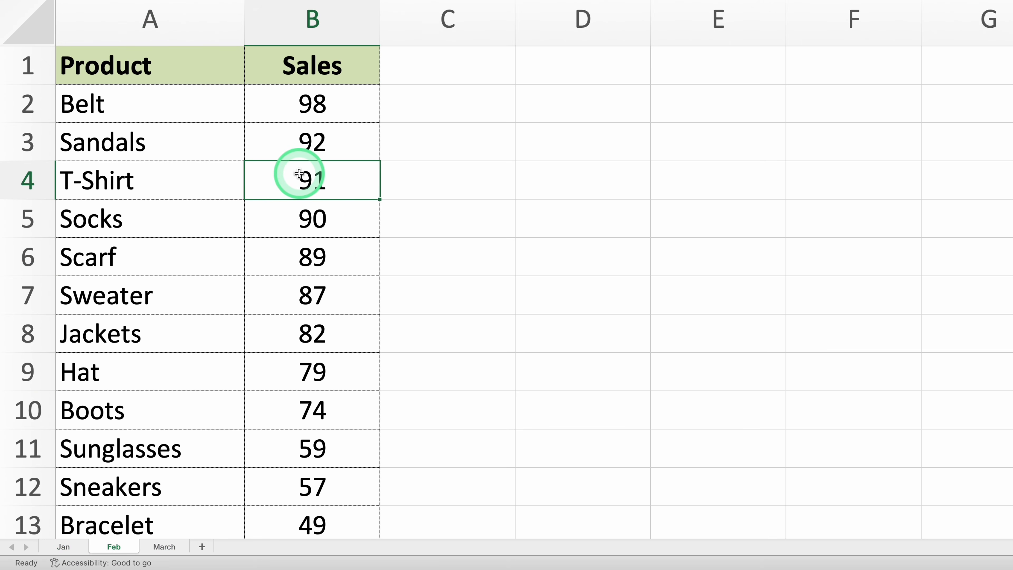
key("super+c")
left_click(63, 547)
left_click(389, 102)
key("super+v")
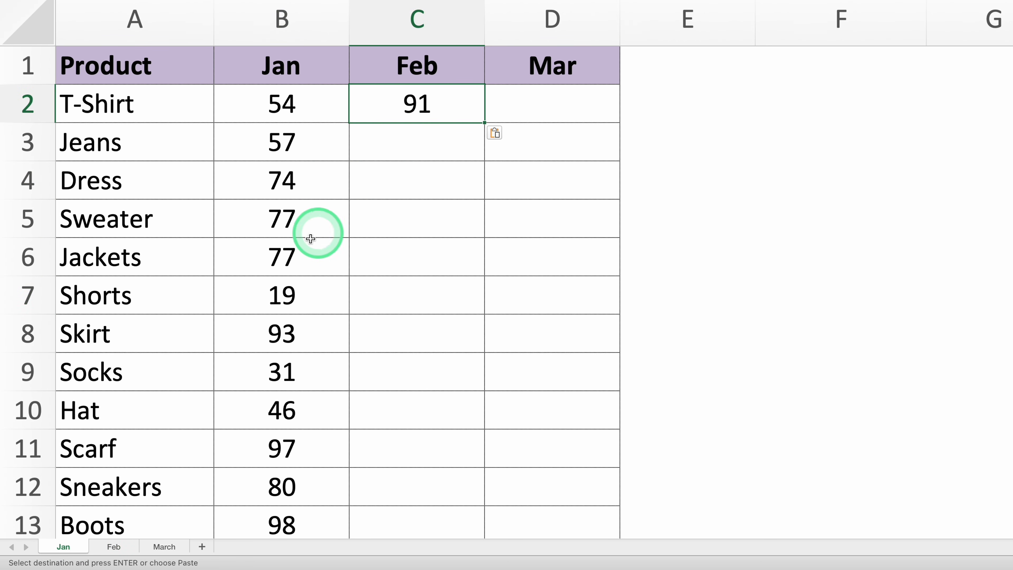
Step: Clear the pasted value from cell C2
left_click(384, 201)
left_click(389, 111)
key("Delete")
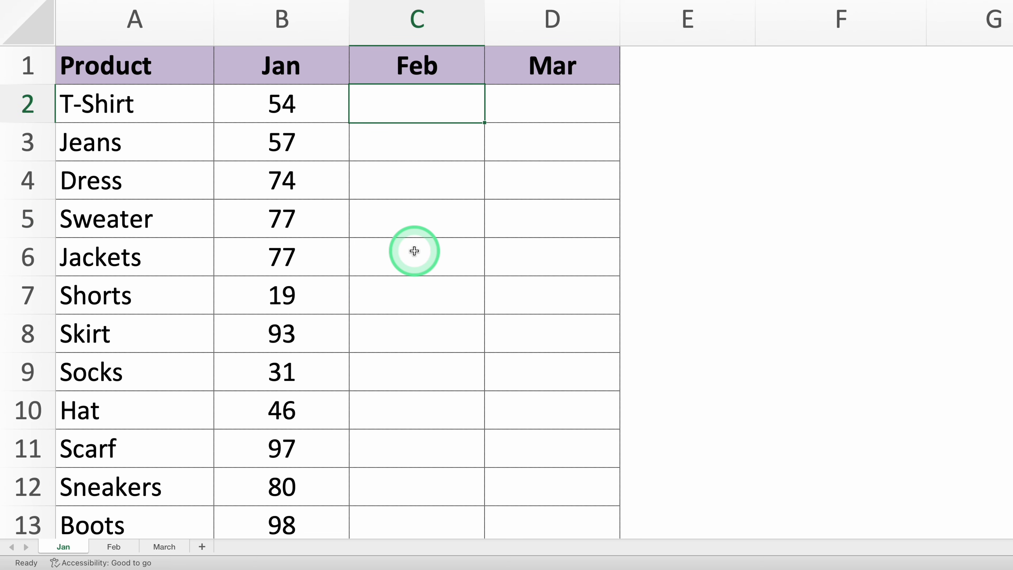
Step: Start a VLOOKUP formula in cell C2 of the Jan sheet with the product in Jan!A2 as the lookup value
type("=VLOOKUP(")
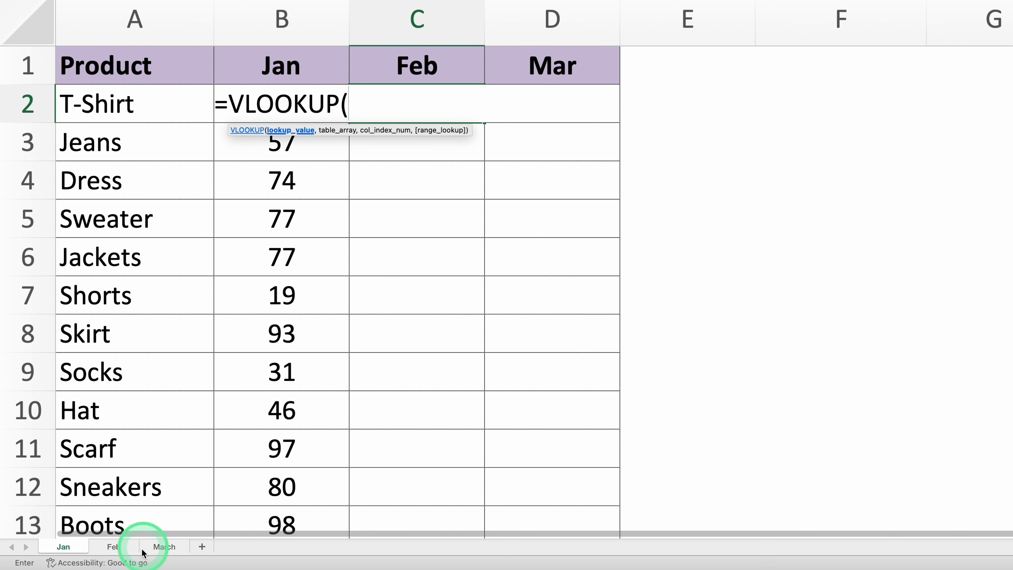
left_click(116, 547)
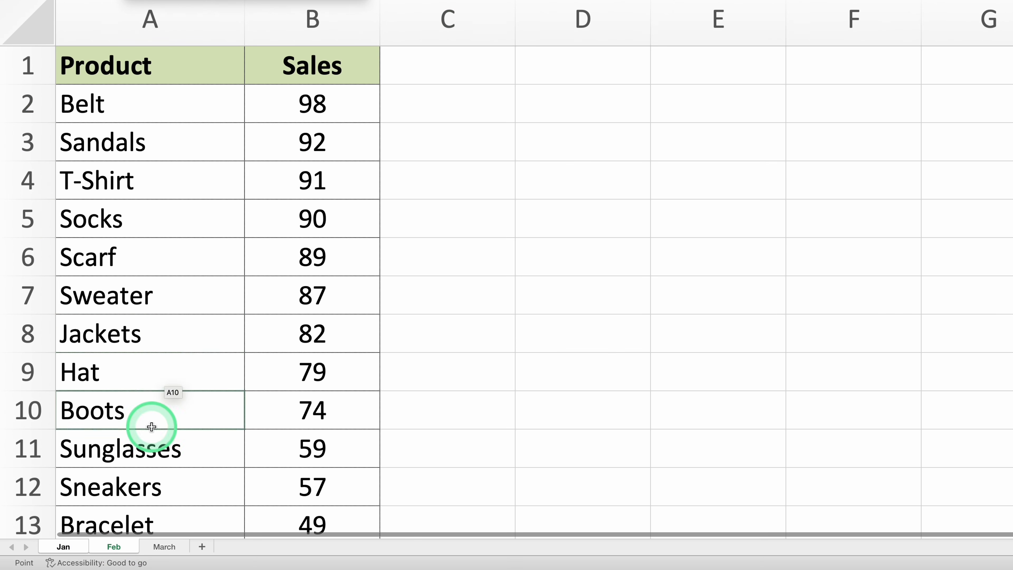
left_click(74, 546)
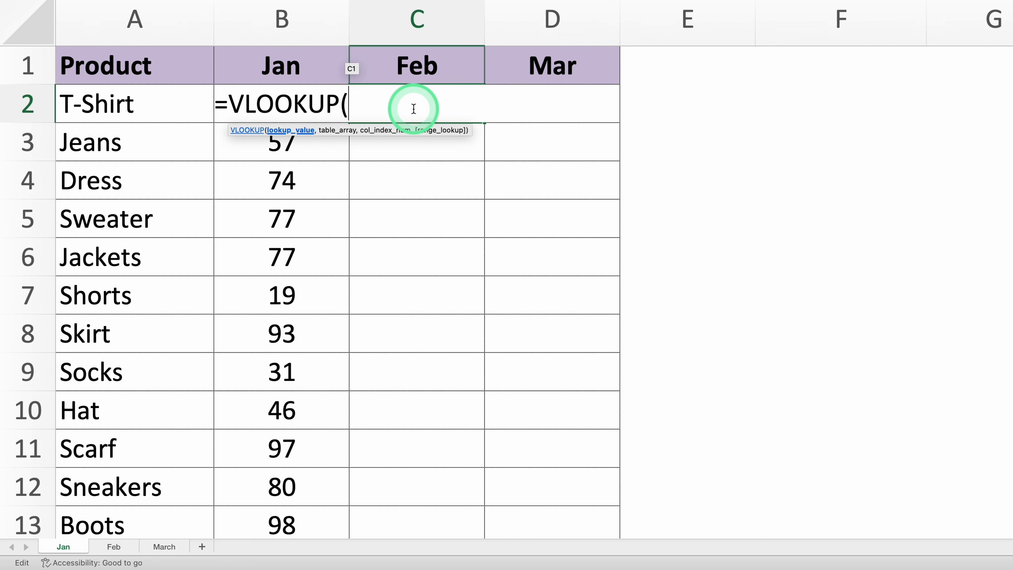
left_click(147, 93)
type(",")
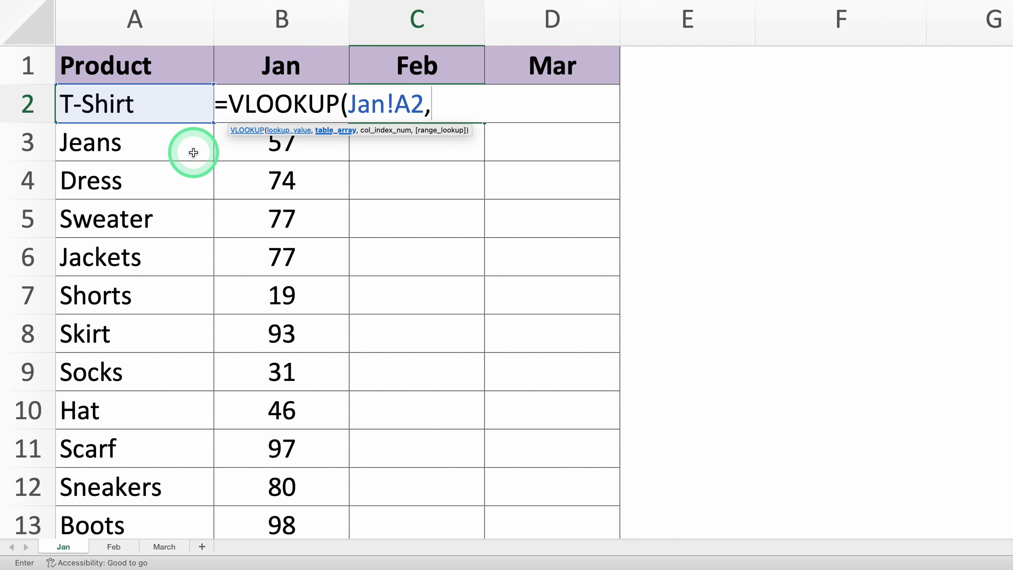
Step: Select the range A1:B21 on the Feb sheet for the formula's table array
left_click(124, 547)
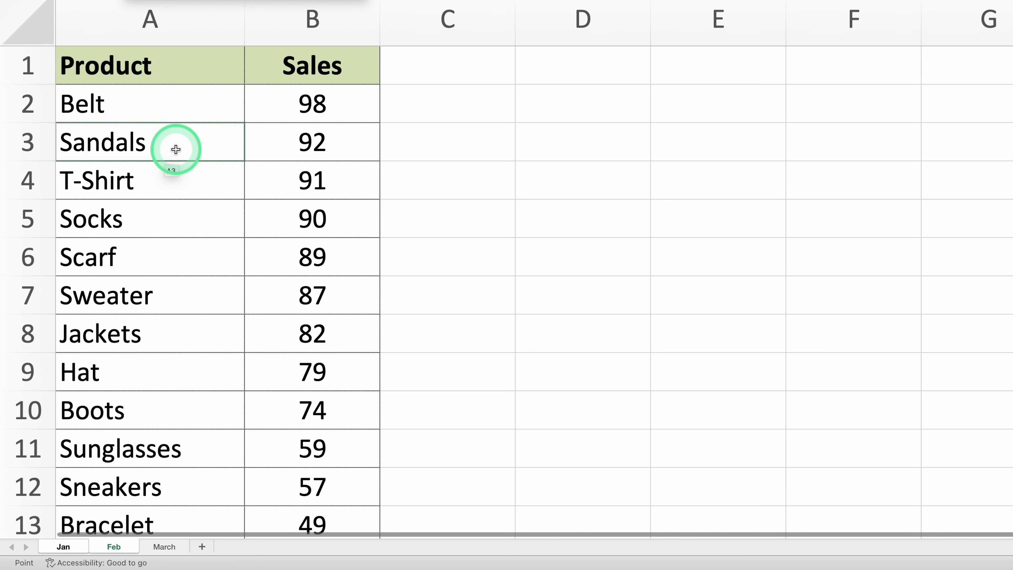
left_click(176, 66)
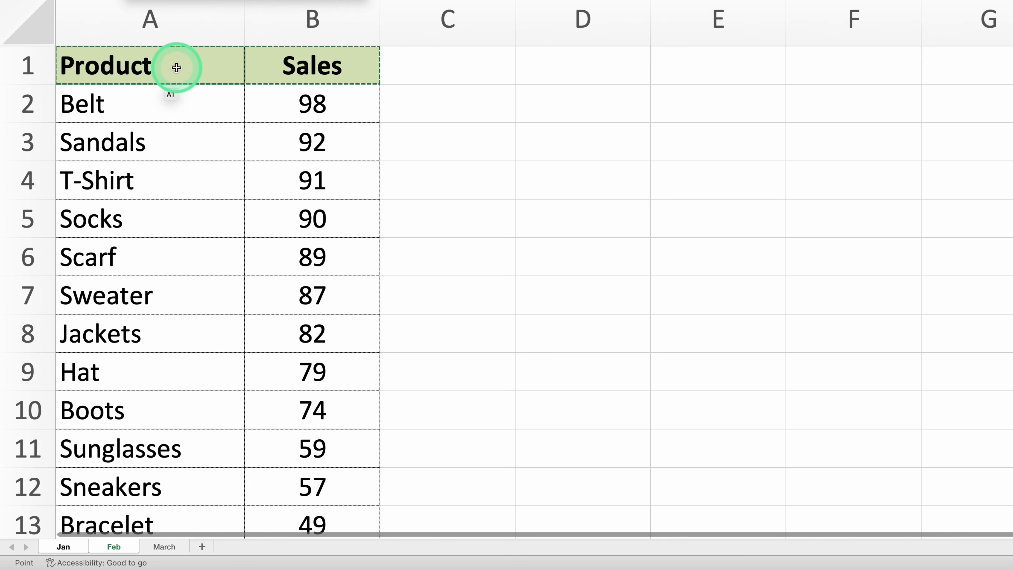
key("ctrl+shift+Down")
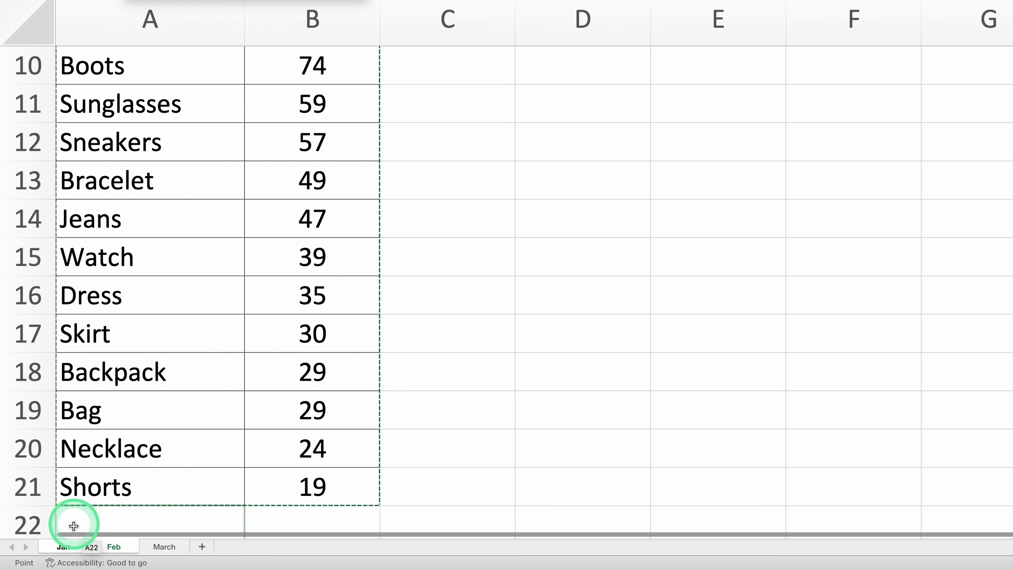
Step: Return to the Jan sheet and make the formula's table array absolute as $A$1:$B$21
left_click(66, 546)
left_click(496, 104)
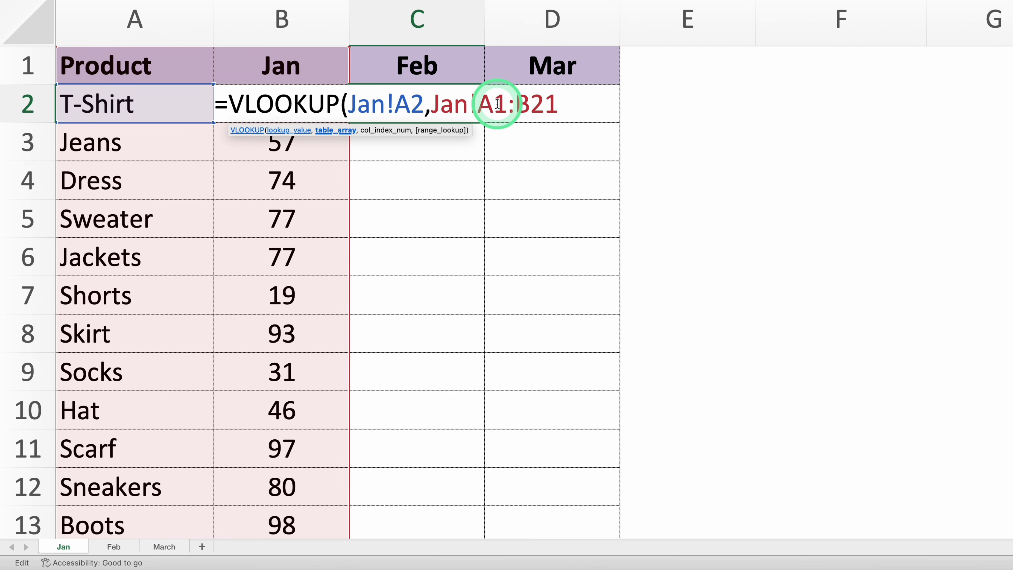
key("F4")
left_click(551, 102)
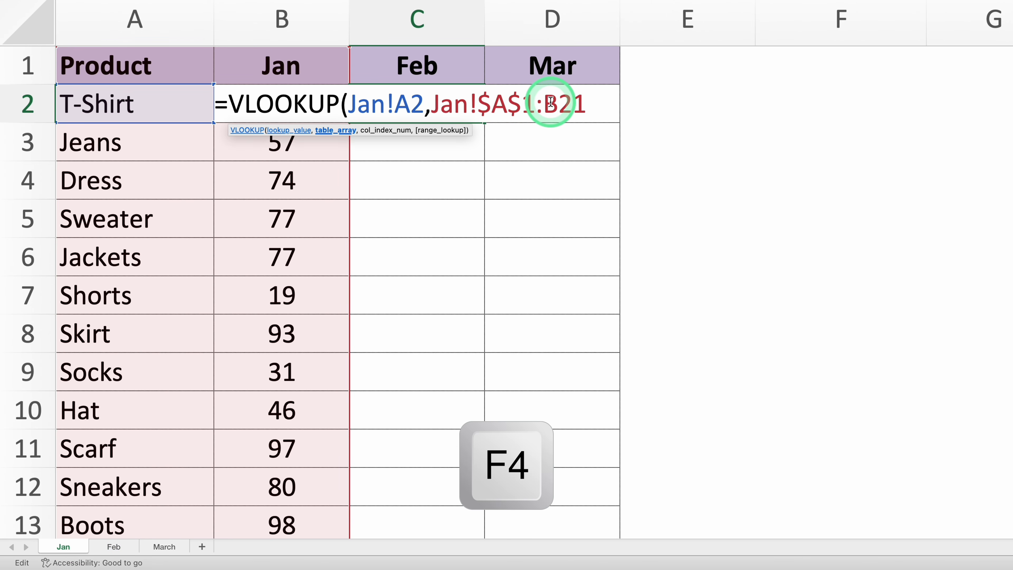
key("F4")
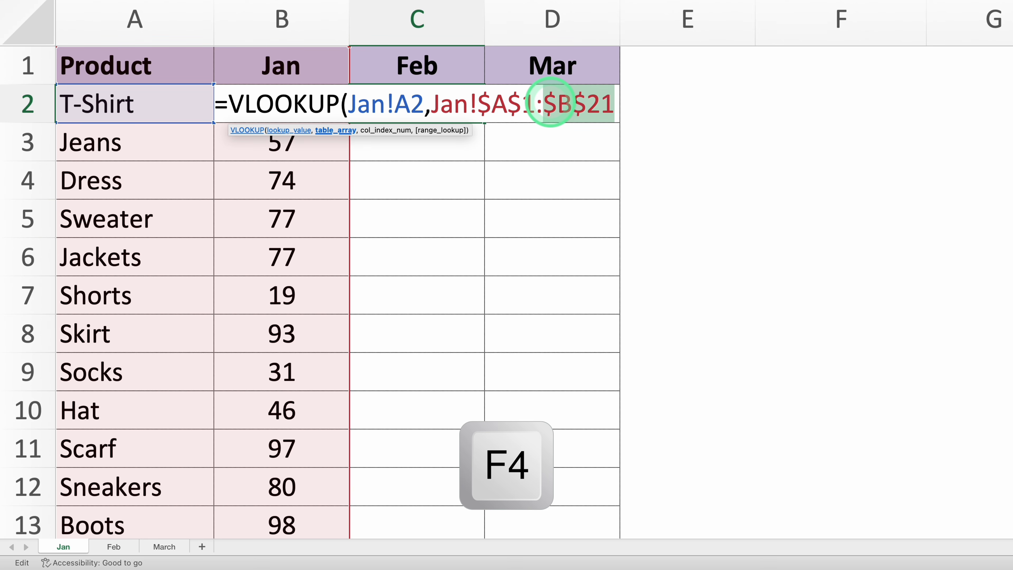
Step: Complete the VLOOKUP formula with column index 2 and FALSE for an exact match
left_click(605, 98)
type(",2")
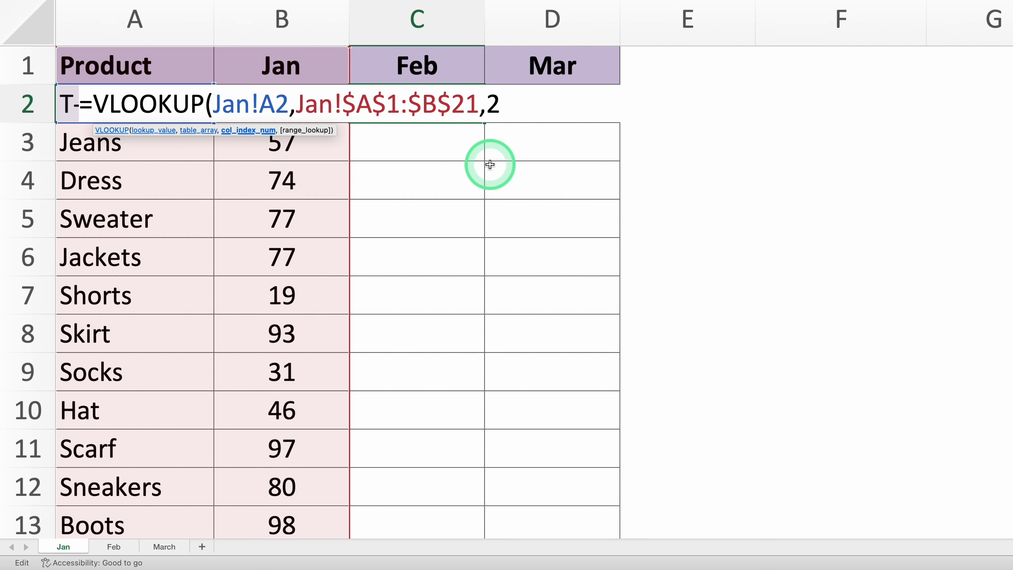
type(",fals")
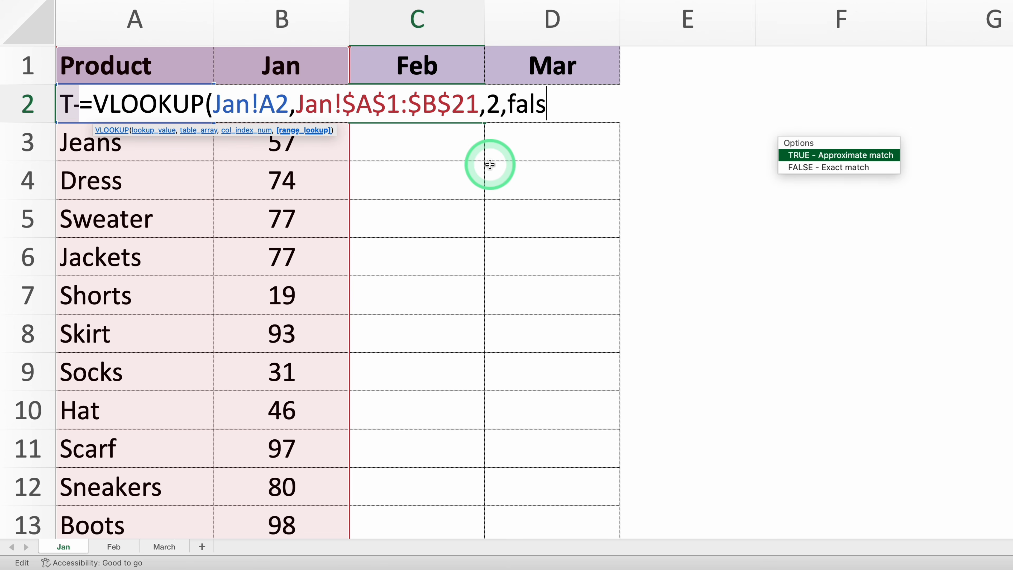
type("e)")
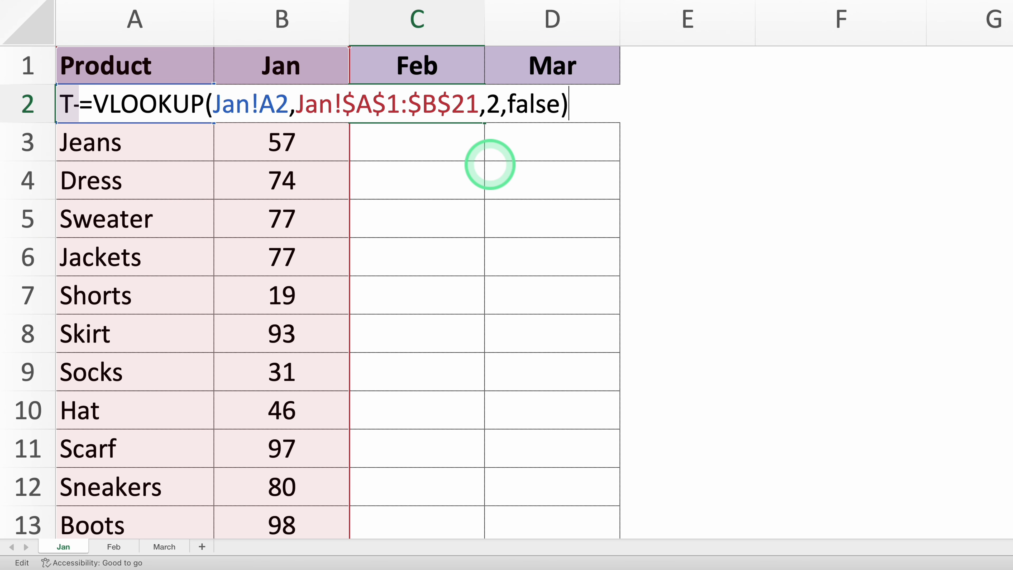
key("Return")
Step: Fill the formula from cell C2 down the Feb column
left_click(457, 117)
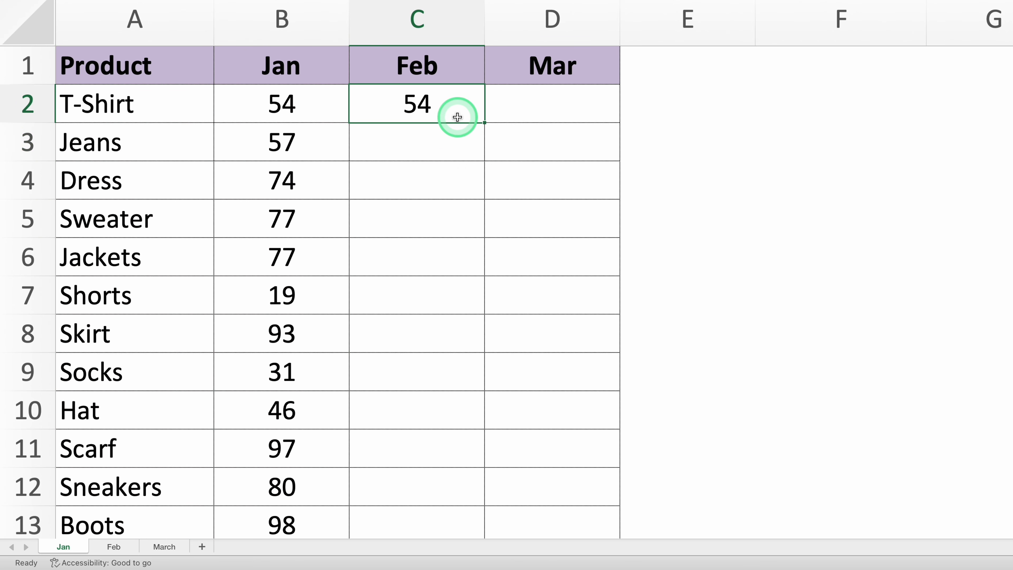
double_click(484, 123)
left_click(575, 189)
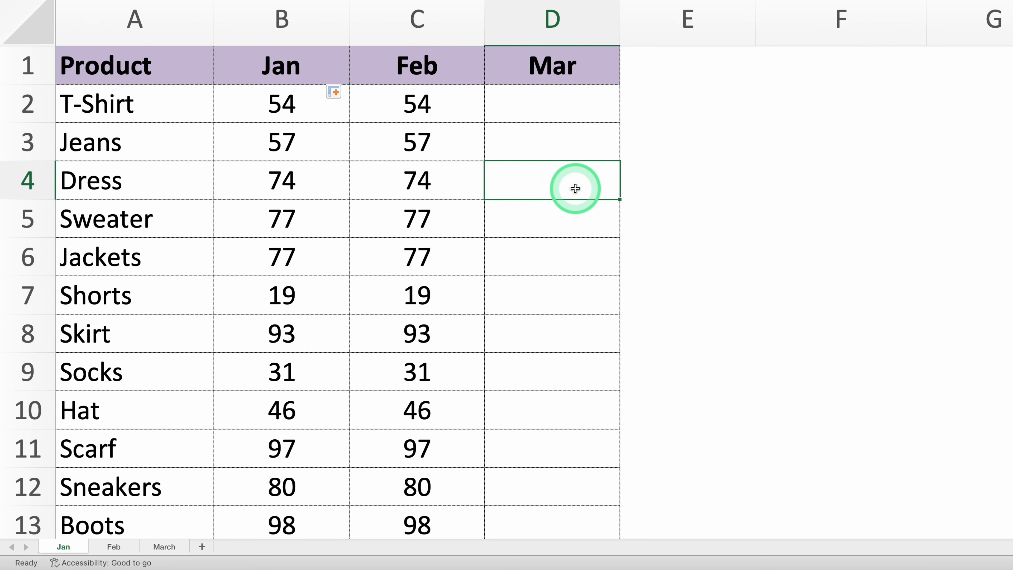
Step: Clear the filled formulas from C3:C21, keeping only the one in cell C2
left_click(439, 147)
key("ctrl+shift+Down")
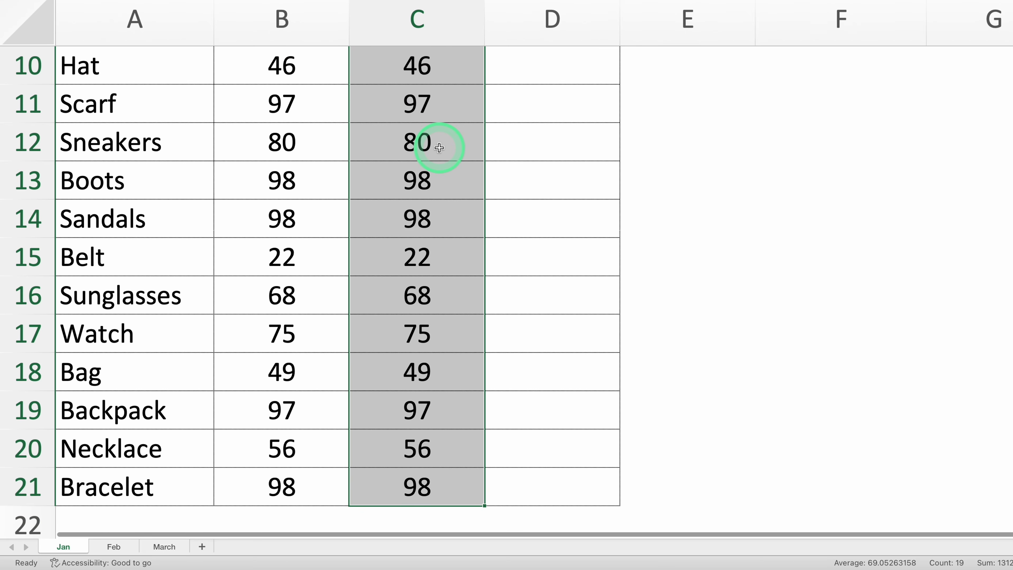
key("Delete")
left_click(434, 99)
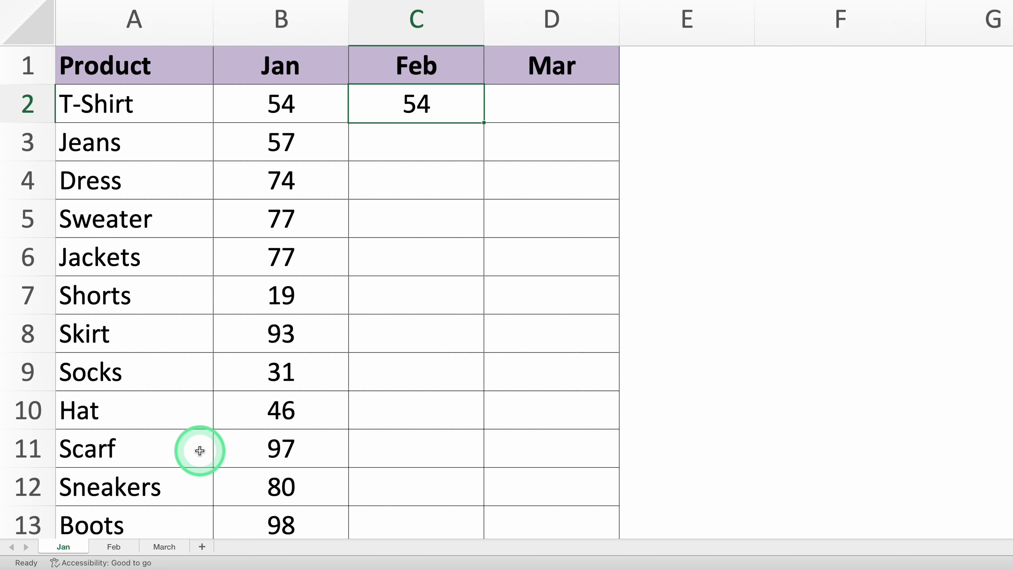
Step: Name the product and sales range A1:B21 on the Feb sheet data_february
left_click(120, 546)
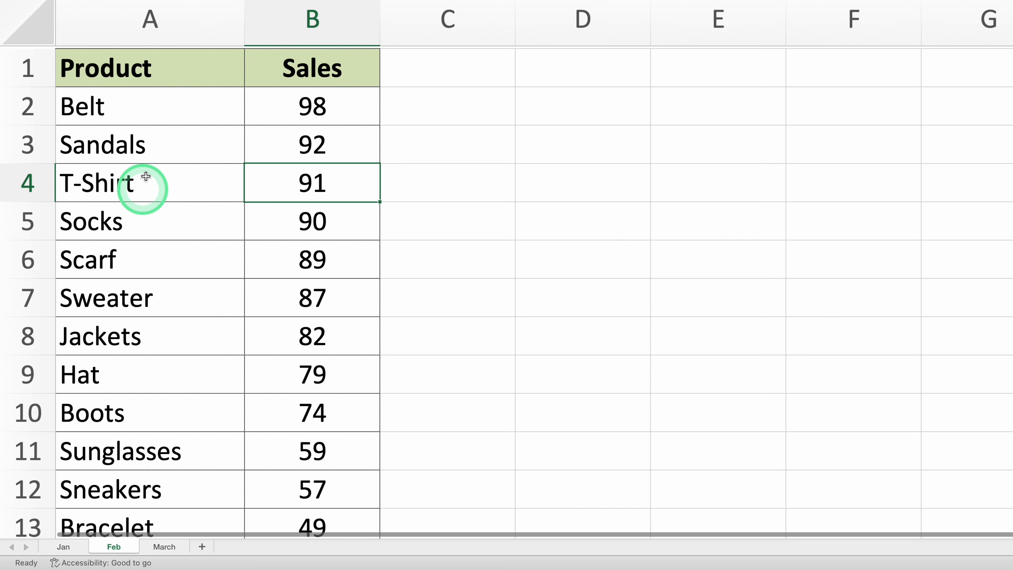
left_click(147, 70)
key("ctrl+shift+Right")
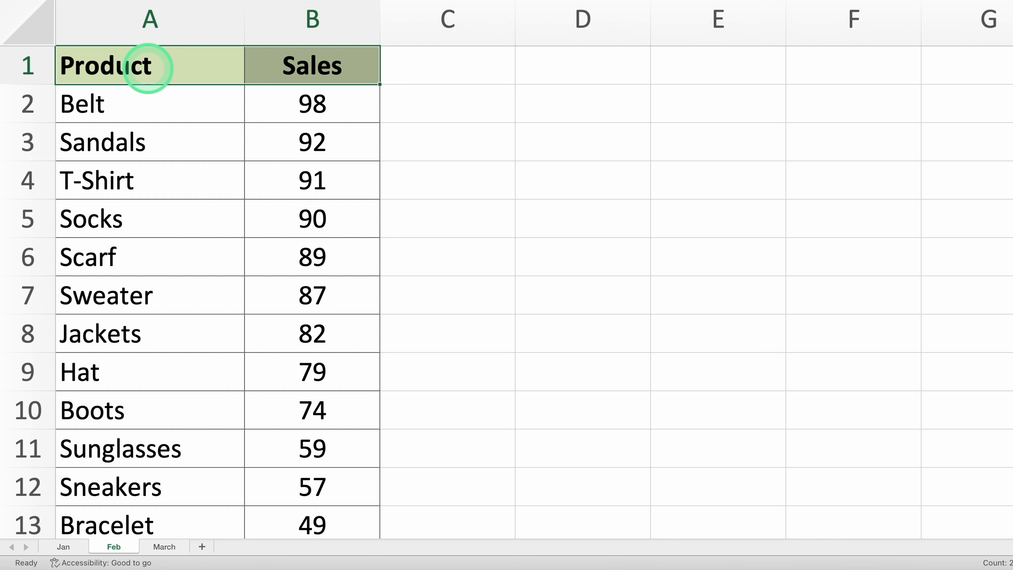
key("ctrl+shift+Down")
scroll(159, 144, "up", 5)
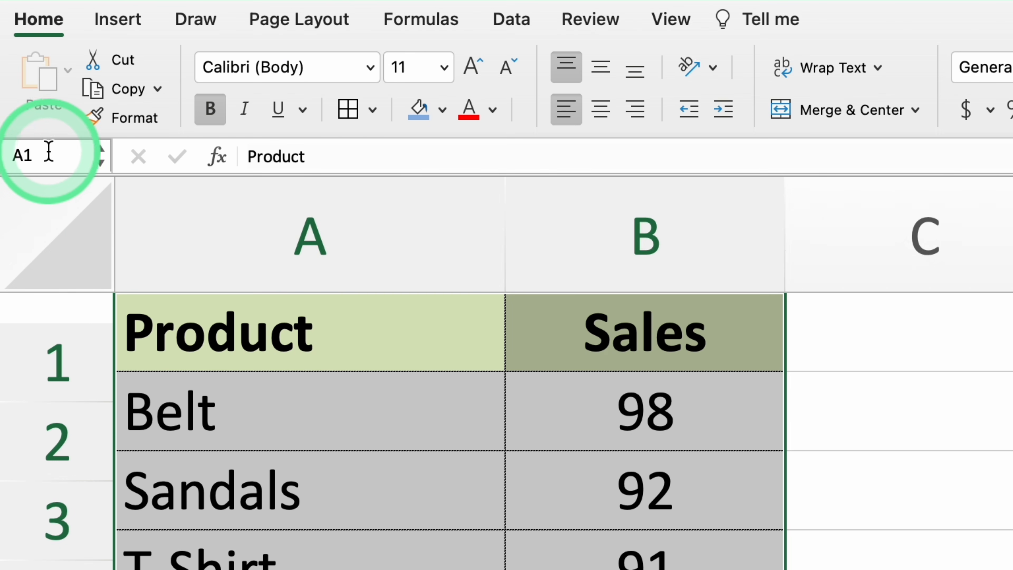
left_click(51, 156)
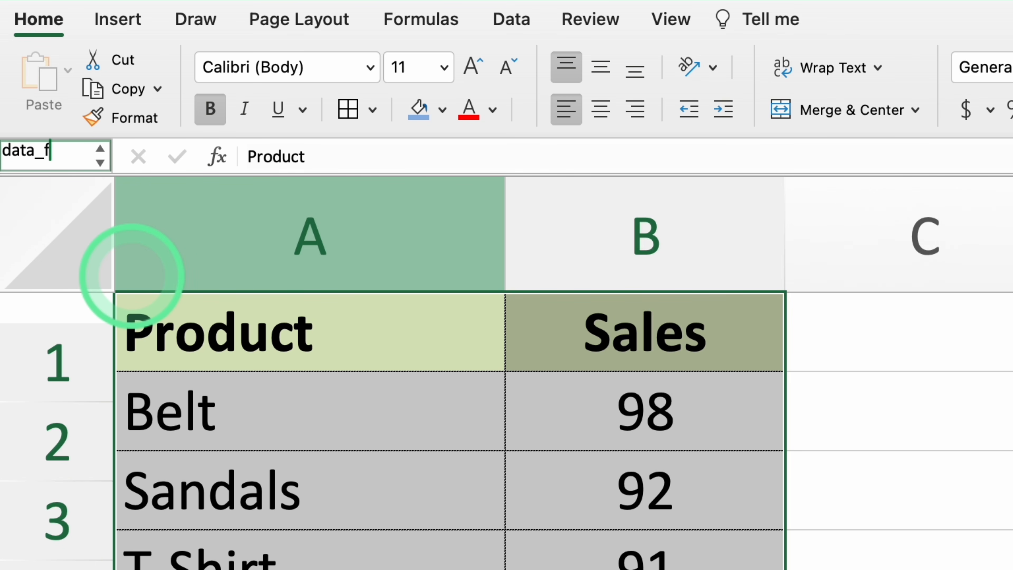
type("data_february")
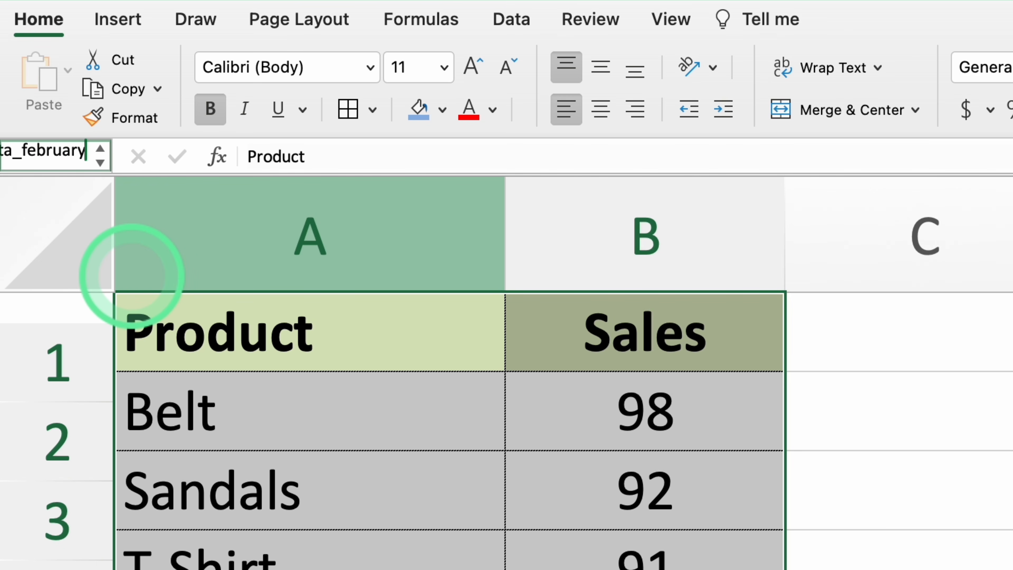
key("Return")
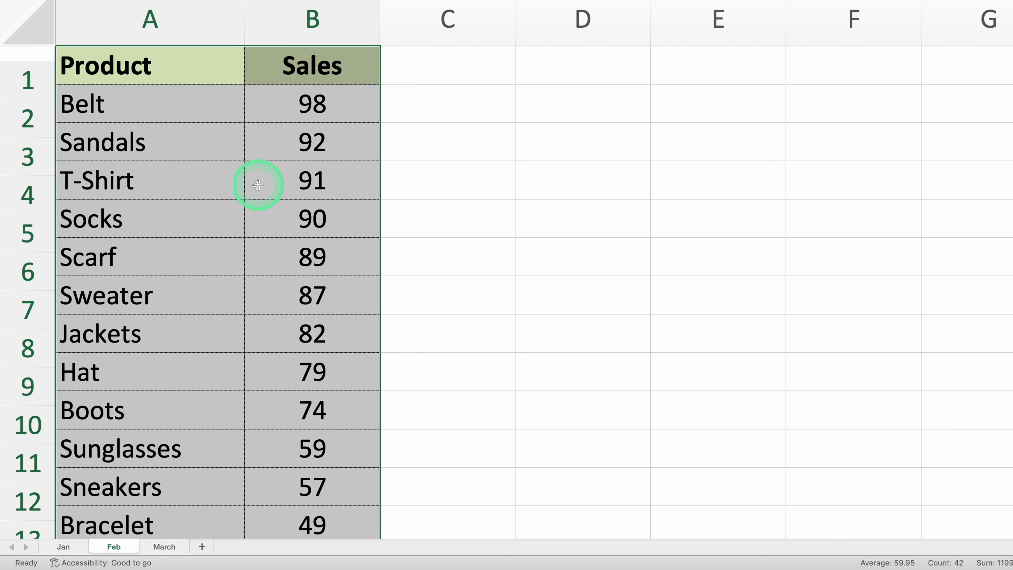
Step: Name the whole product and sales table on the March sheet data_march, and return to the Jan sheet
left_click(168, 544)
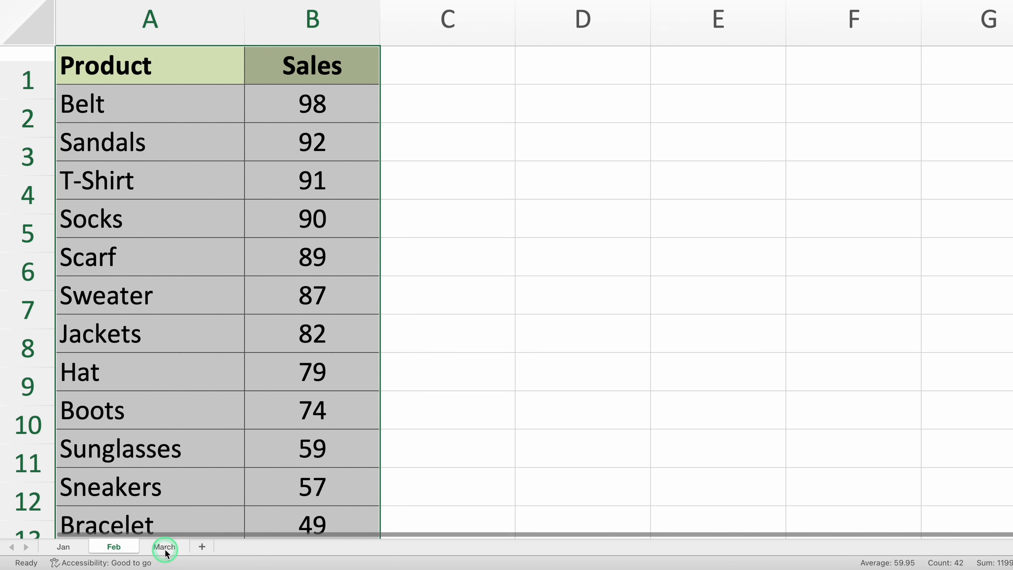
left_click(163, 298)
key("ctrl+a")
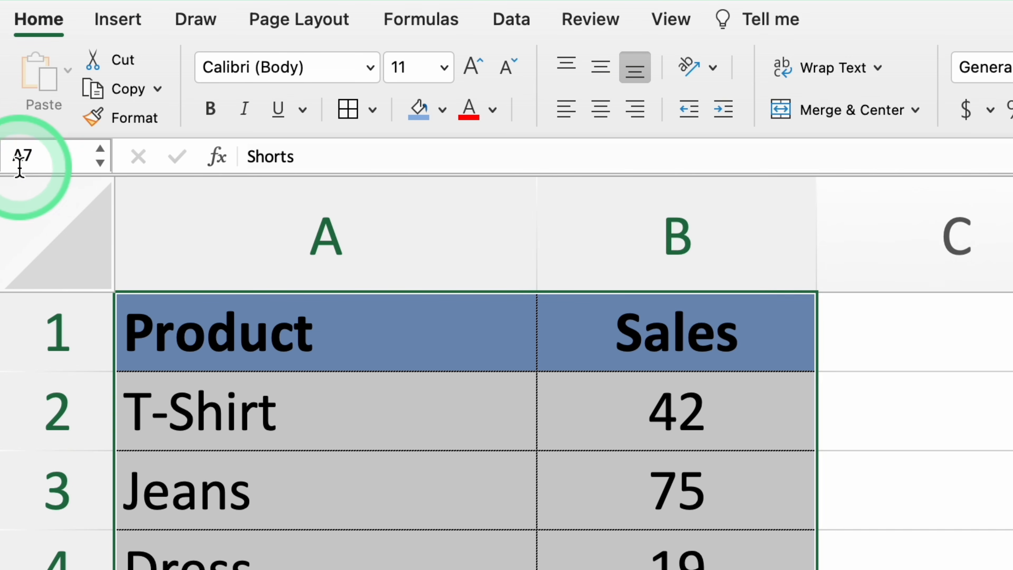
left_click(27, 160)
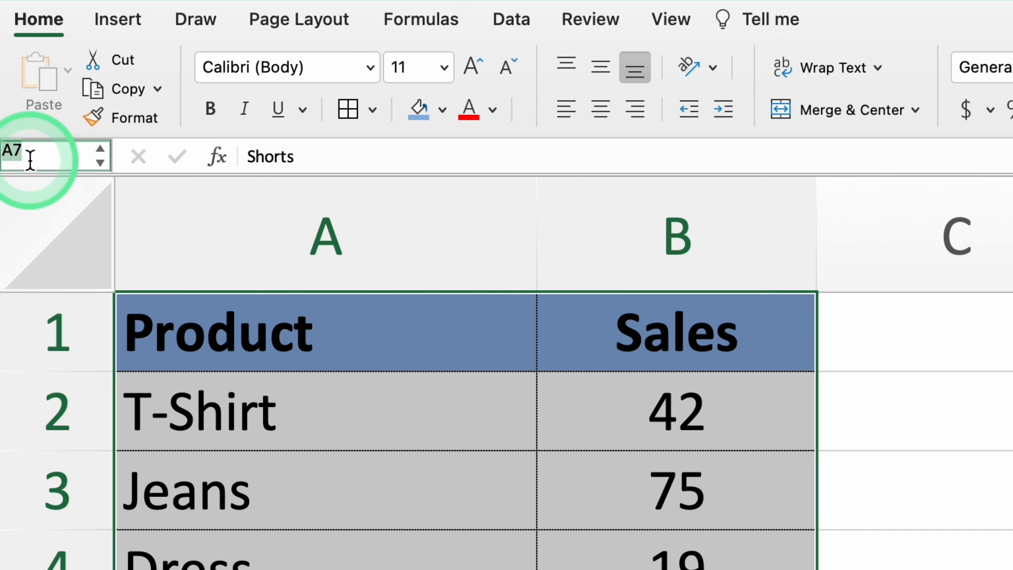
type("data")
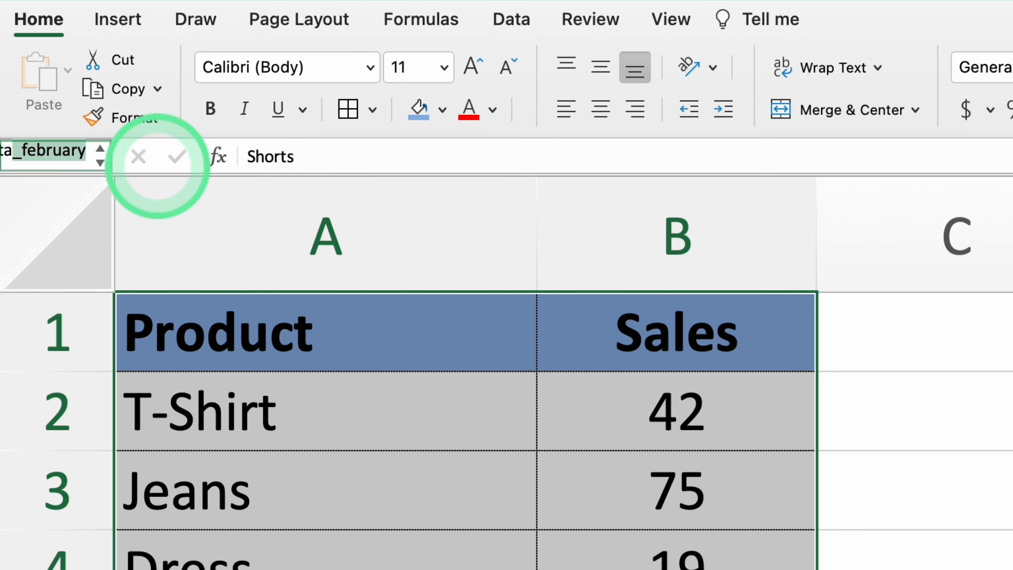
type("_march")
key("Return")
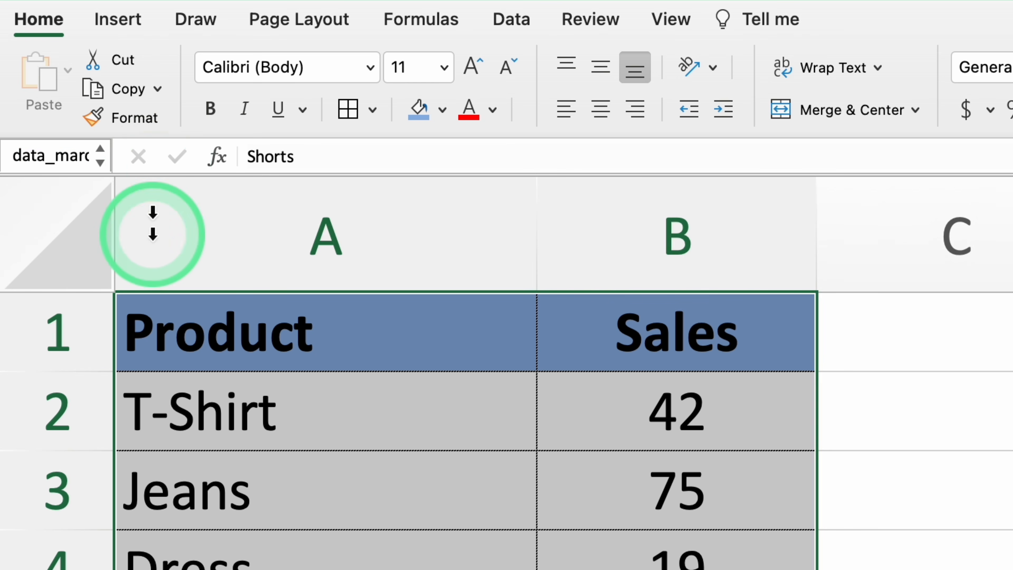
left_click(66, 547)
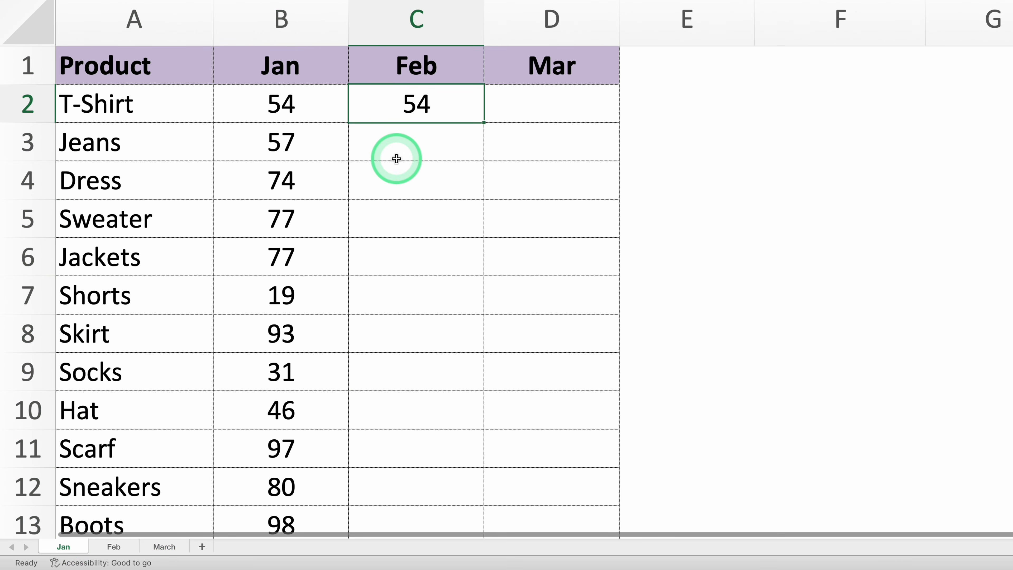
Step: Replace the table range in cell C2's VLOOKUP formula with the named range data_february and fill the formula down the Feb column
double_click(422, 103)
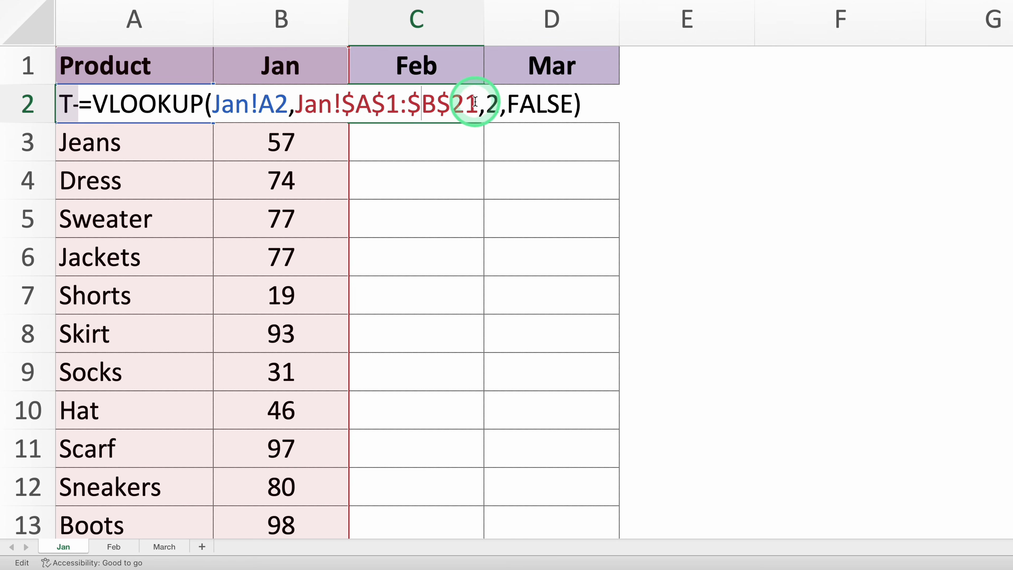
left_click_drag(478, 103, 297, 101)
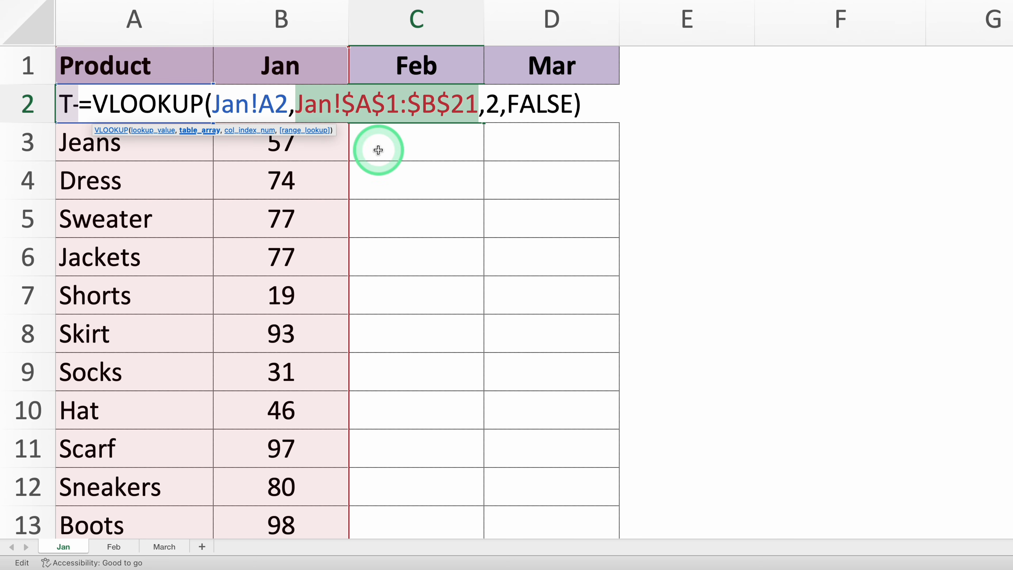
key("BackSpace")
type("data")
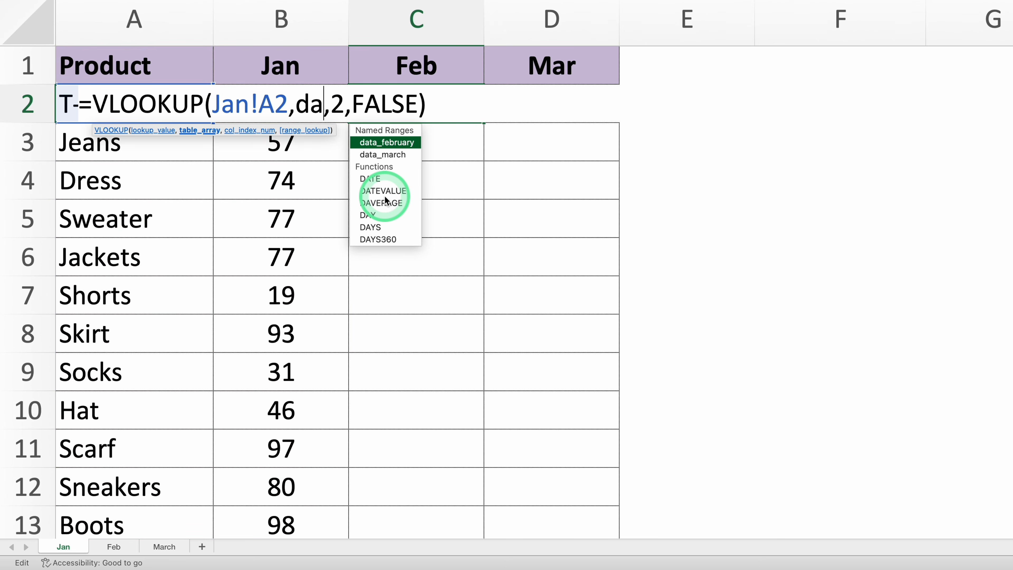
type("_fe")
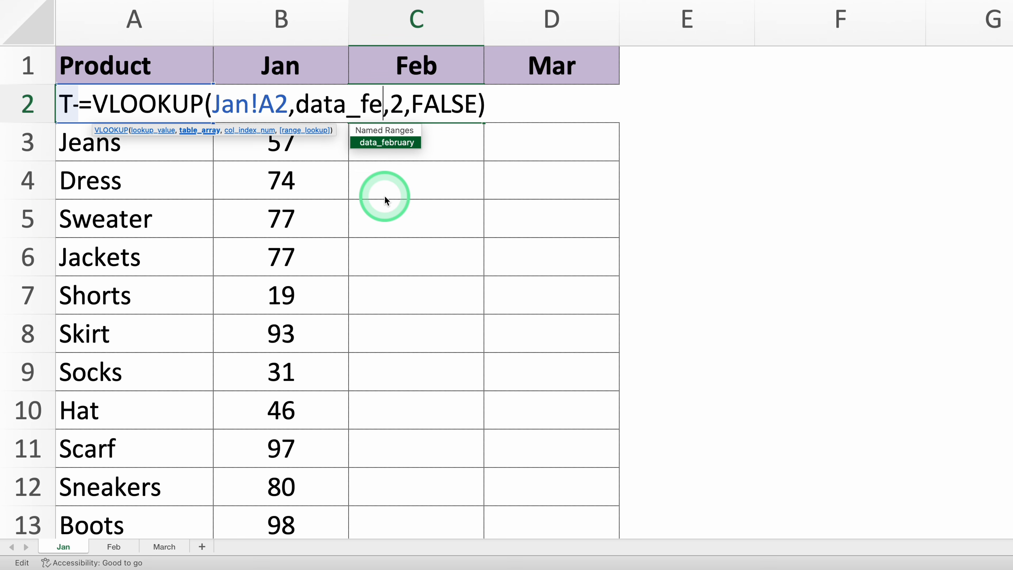
double_click(401, 144)
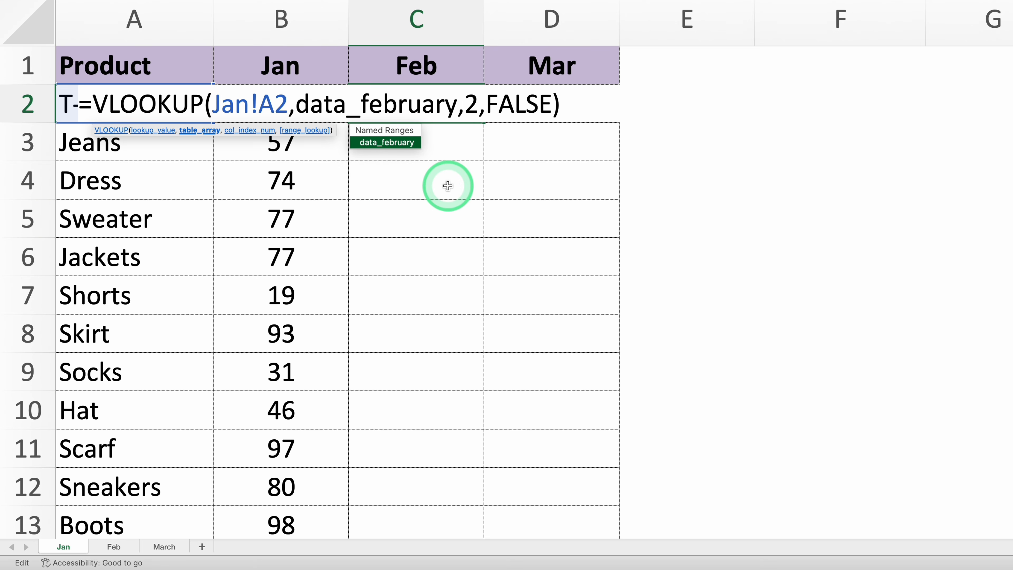
key("Return")
left_click(444, 96)
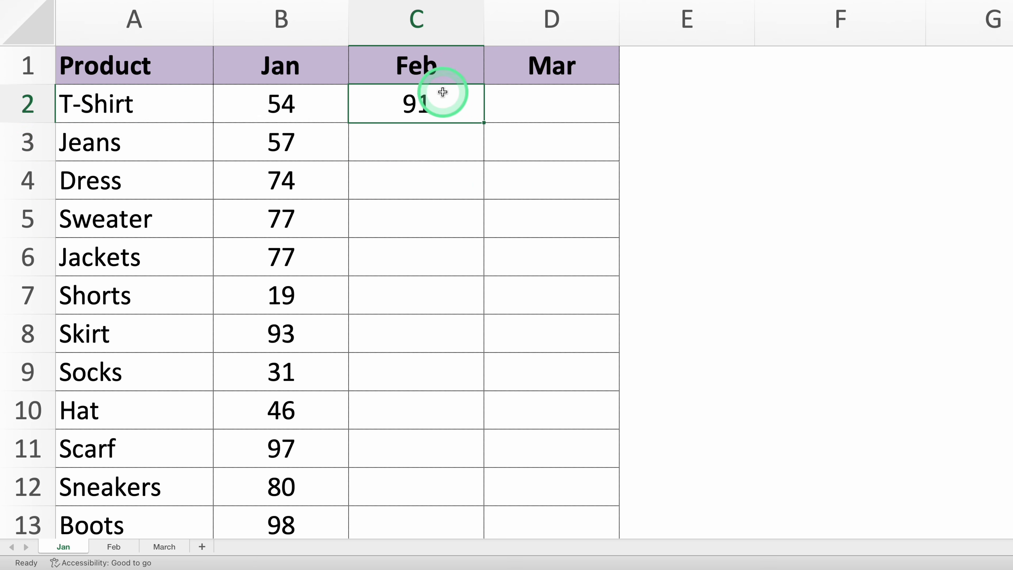
double_click(484, 122)
Step: Copy the VLOOKUP formula text from cell C2 into cell D2 under Mar
double_click(427, 108)
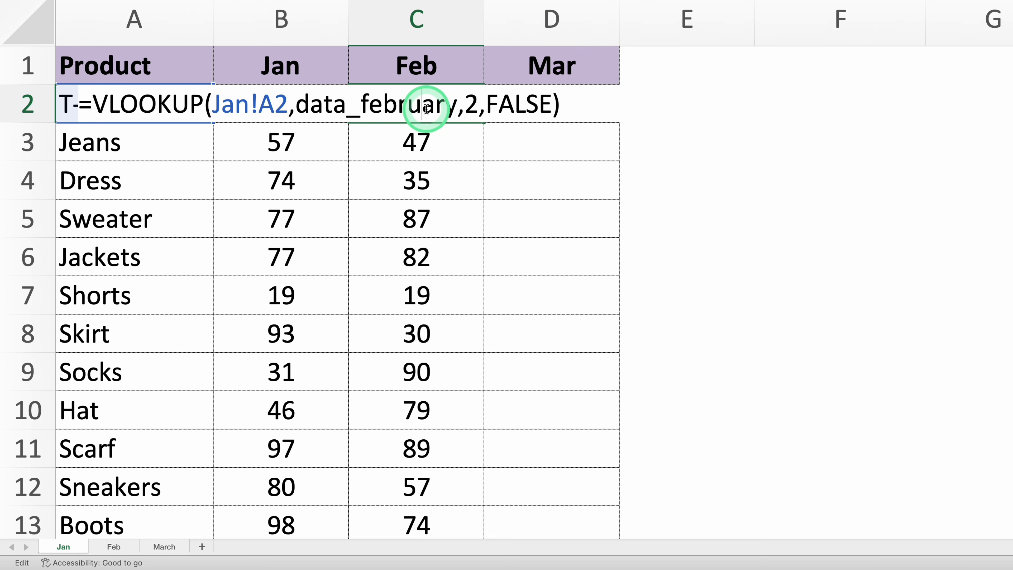
triple_click(425, 104)
key("ctrl+c")
key("Return")
double_click(556, 99)
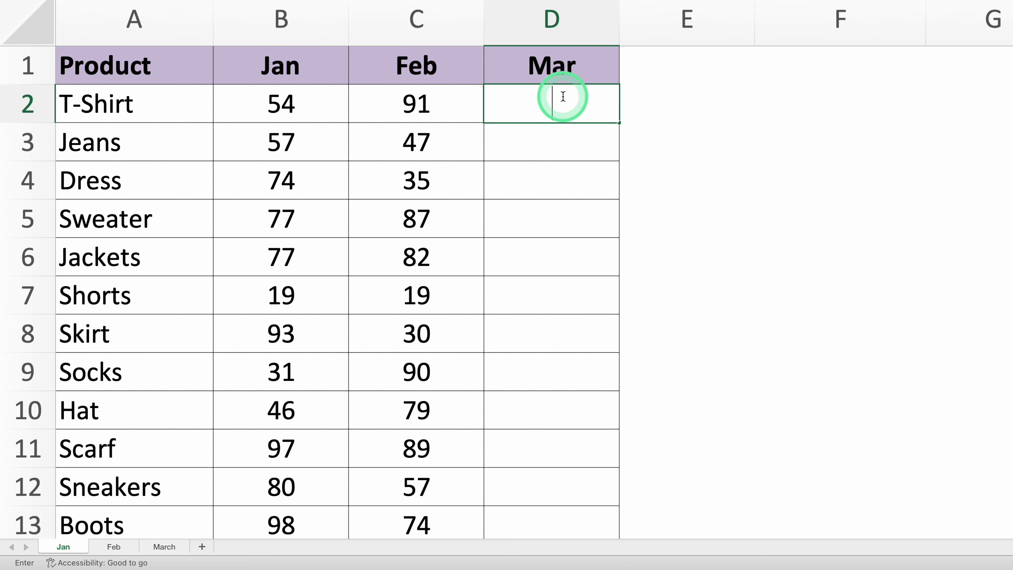
key("ctrl+v")
Step: Change the named range in cell D2's formula to data_march and fill the formula down the Mar column
left_click_drag(593, 105, 497, 103)
type("march")
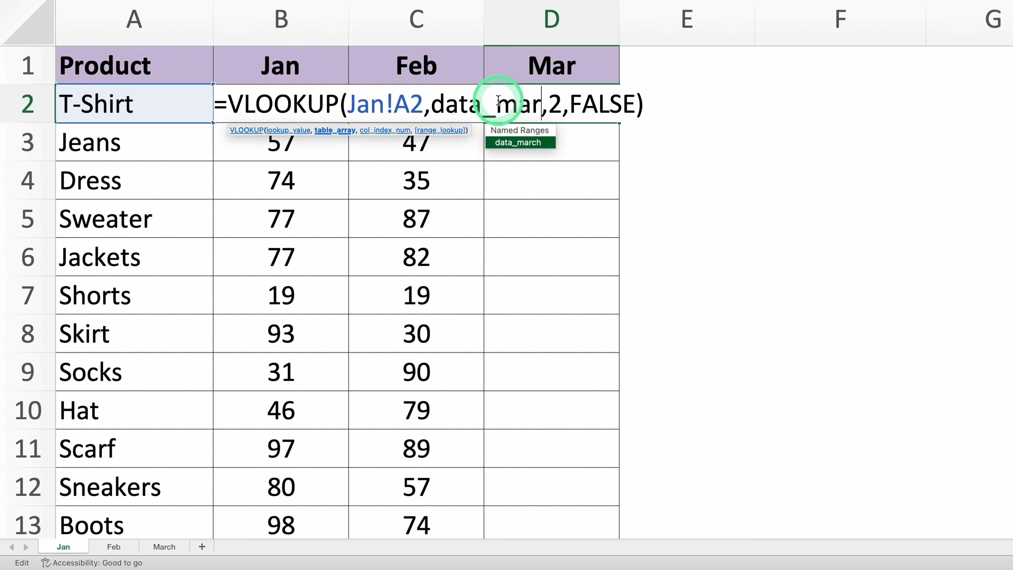
key("ctrl+Return")
double_click(617, 121)
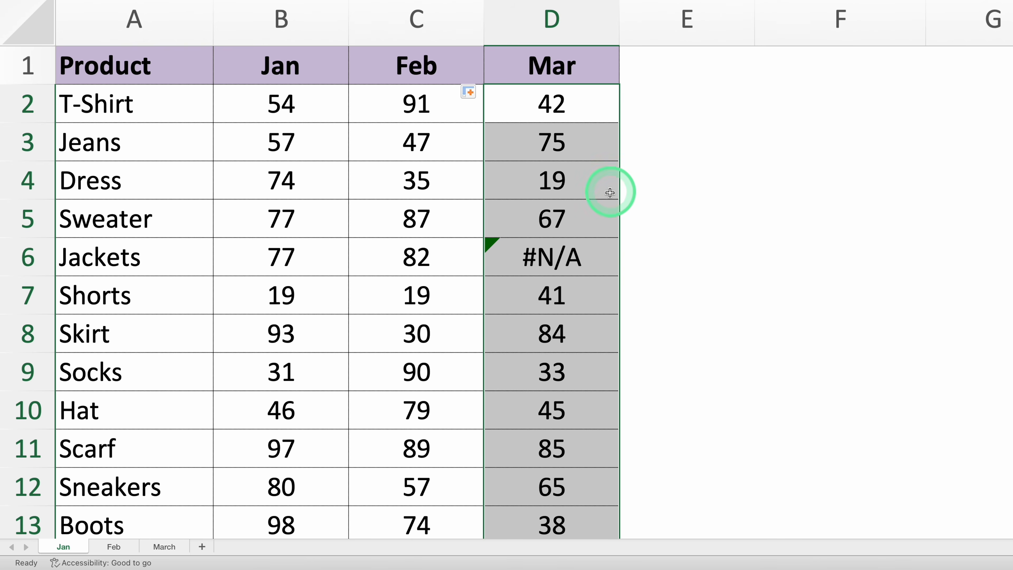
left_click(607, 192)
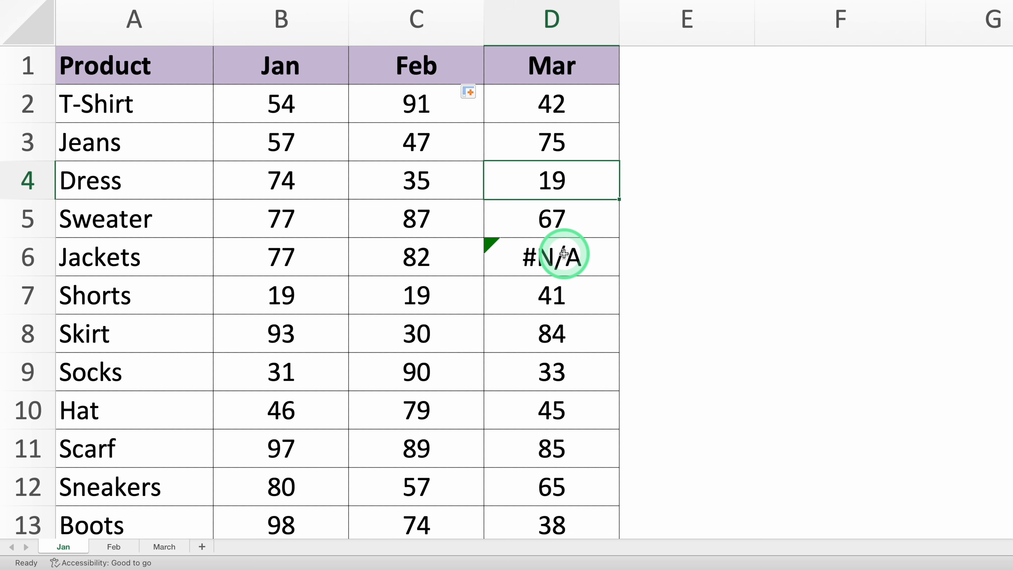
Step: Check the jackets product name on the March sheet, and return to the Jackets row's Mar cell D6 on the Jan sheet
left_click(168, 547)
left_click(152, 305)
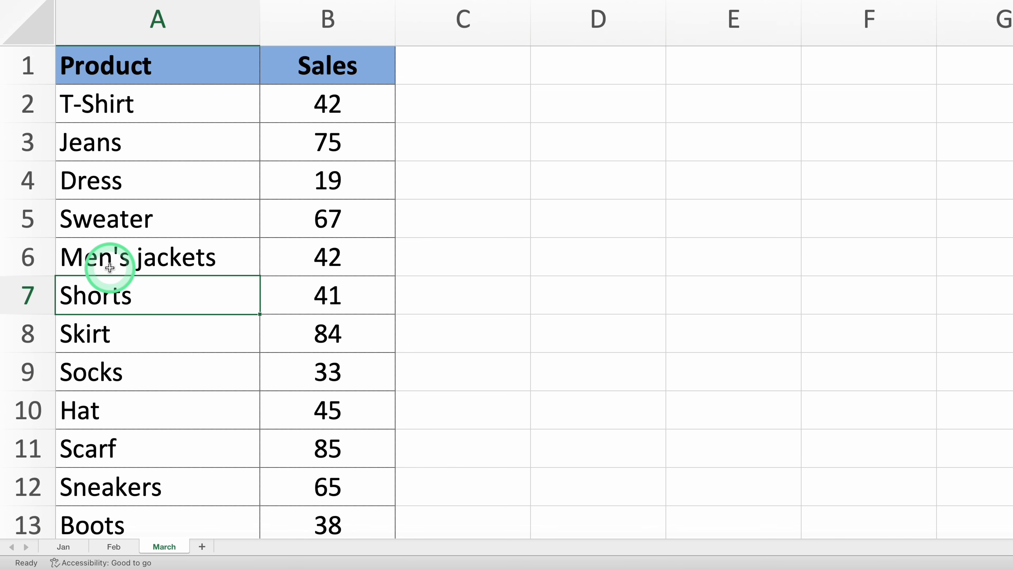
left_click(63, 547)
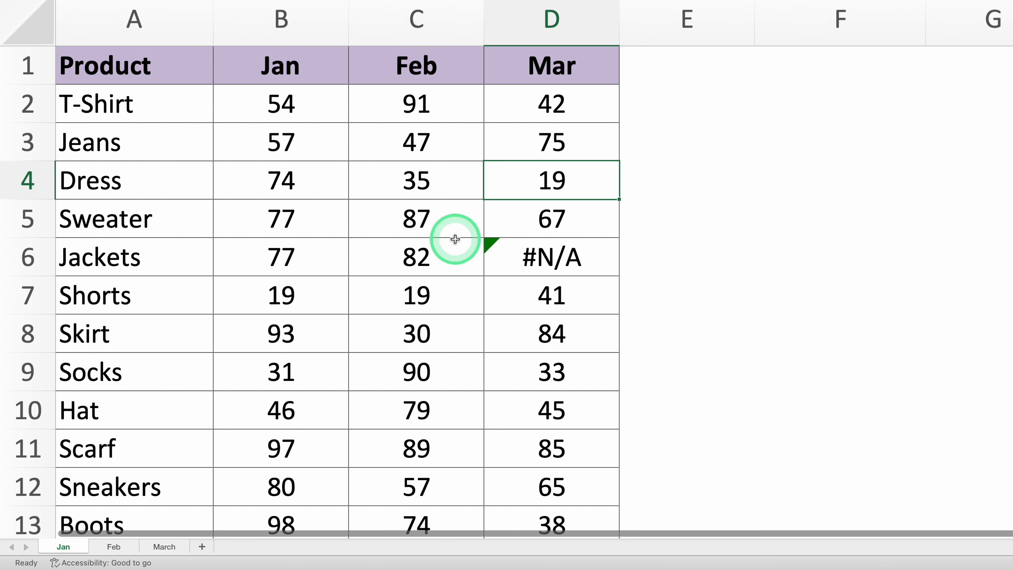
left_click(534, 256)
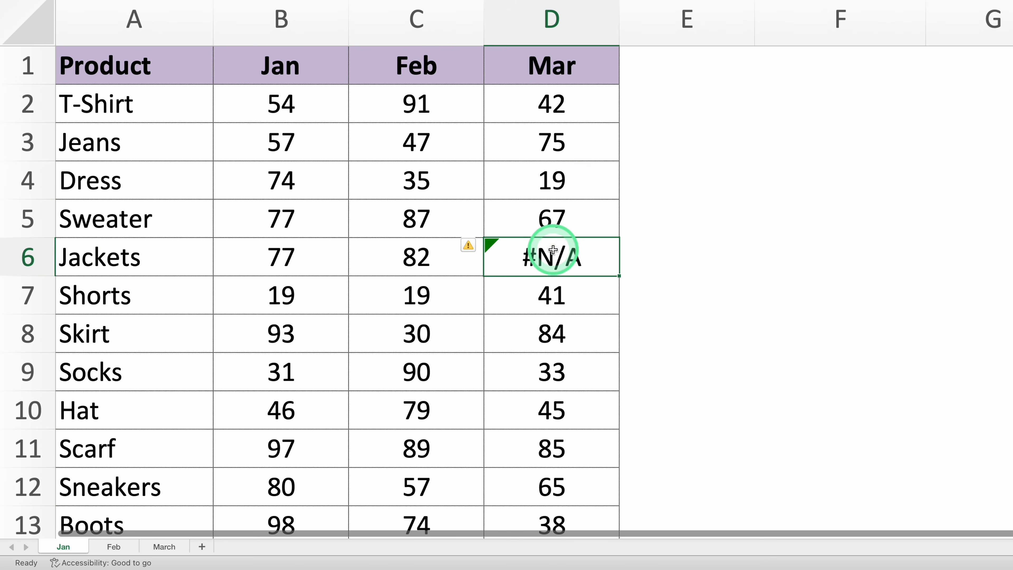